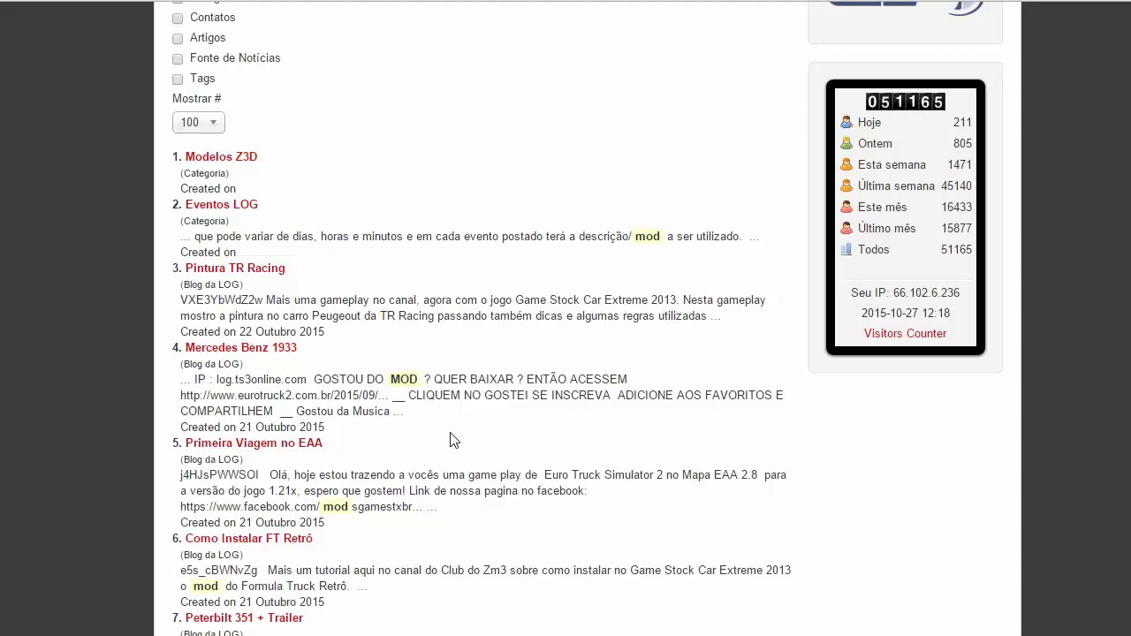
Look through the site's search results for "mod" and pause the embedded video
scroll(451, 440, up, 2)
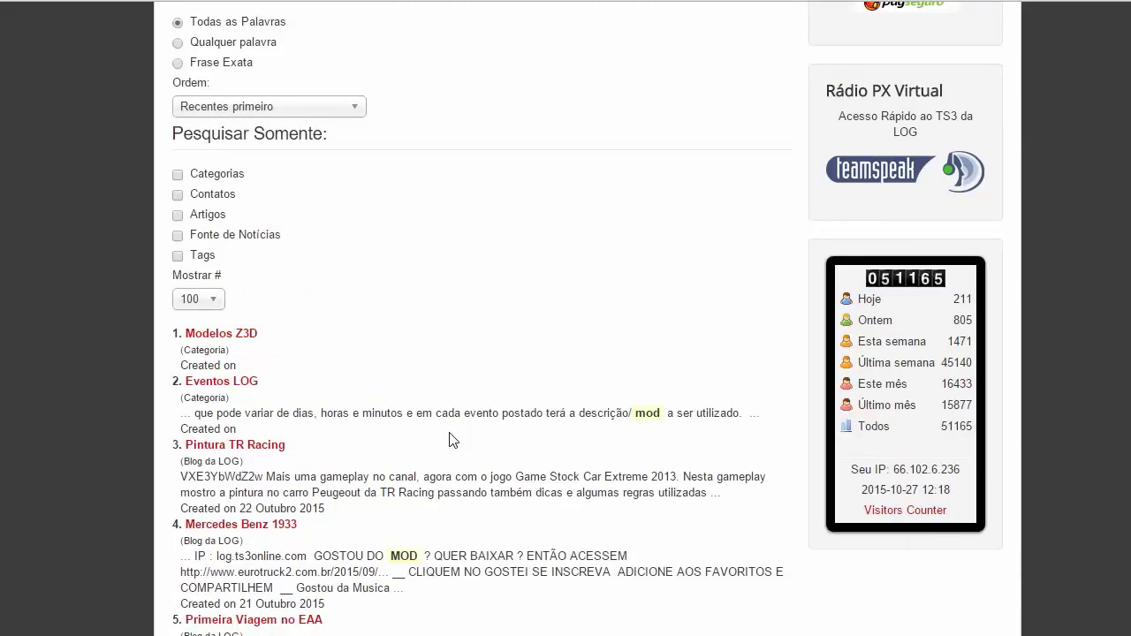
scroll(451, 440, up, 5)
scroll(437, 492, up, 2)
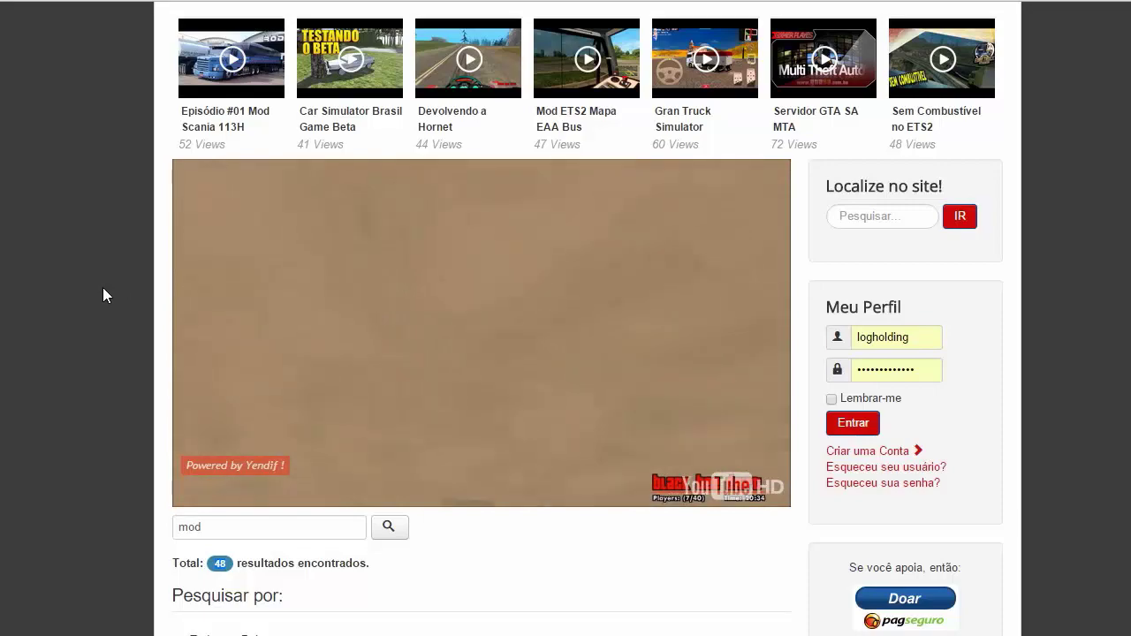
scroll(103, 296, down, 8)
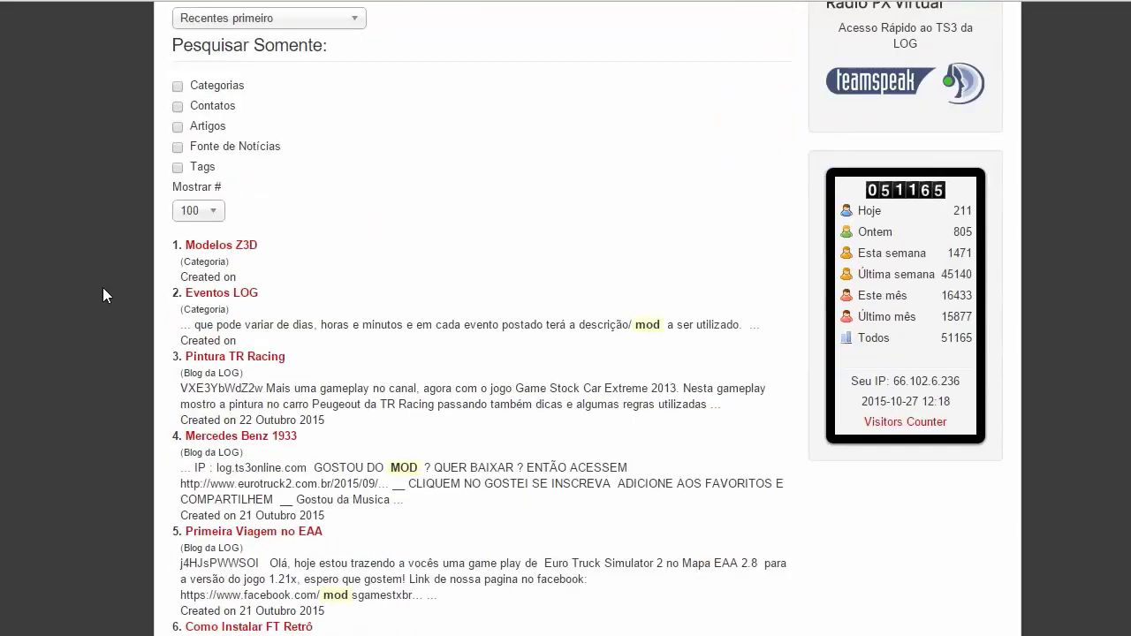
scroll(102, 295, down, 5)
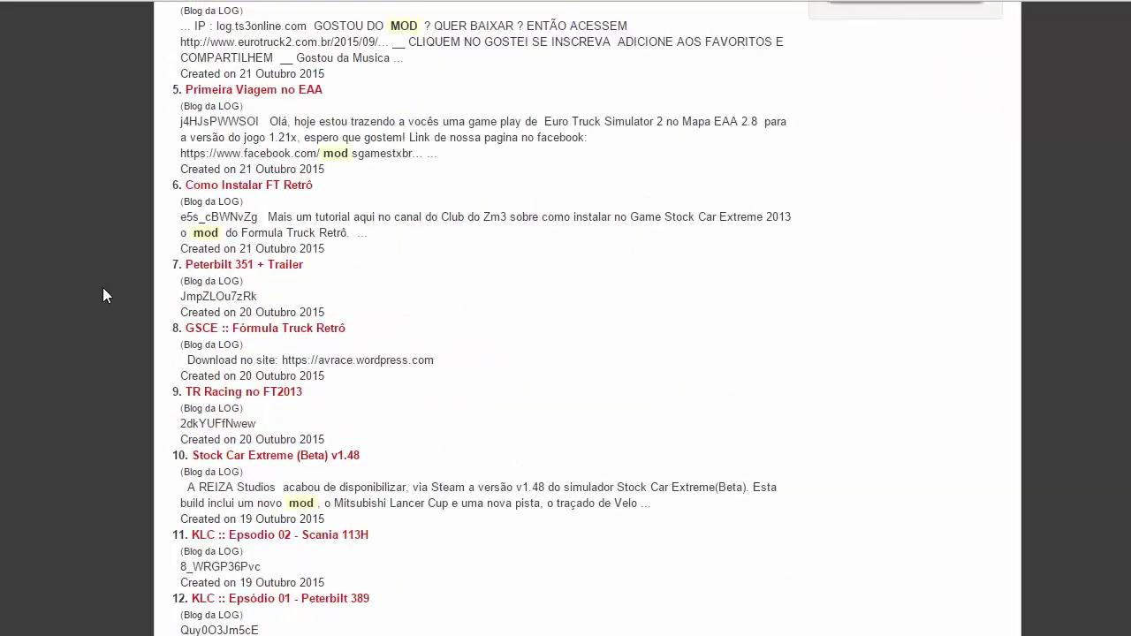
scroll(103, 295, down, 3)
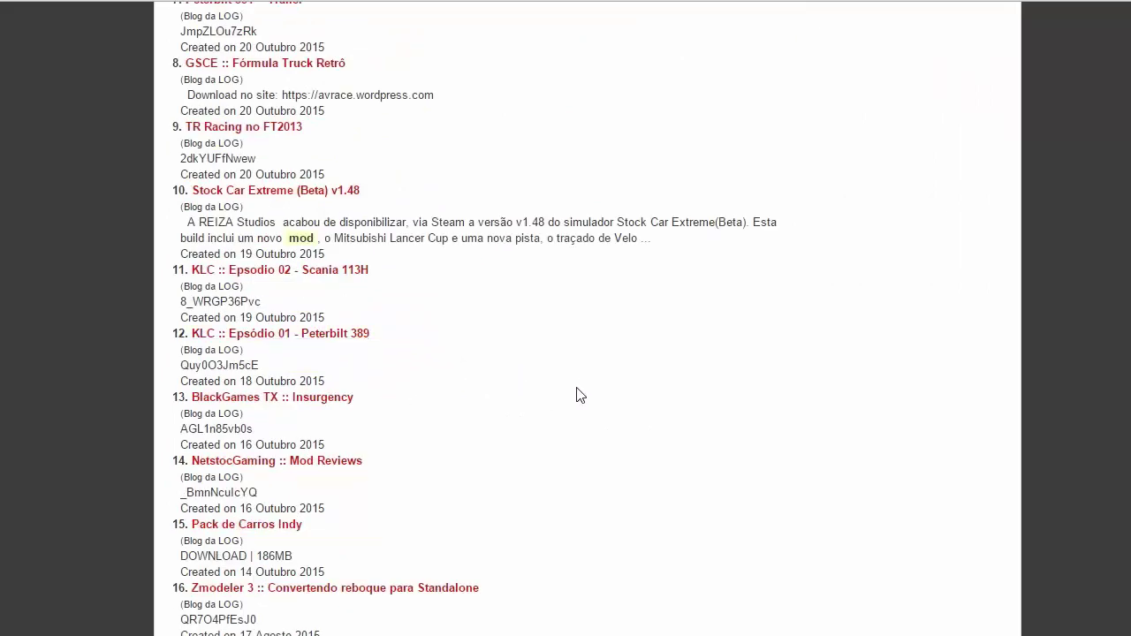
scroll(579, 395, down, 2)
scroll(579, 395, down, 3)
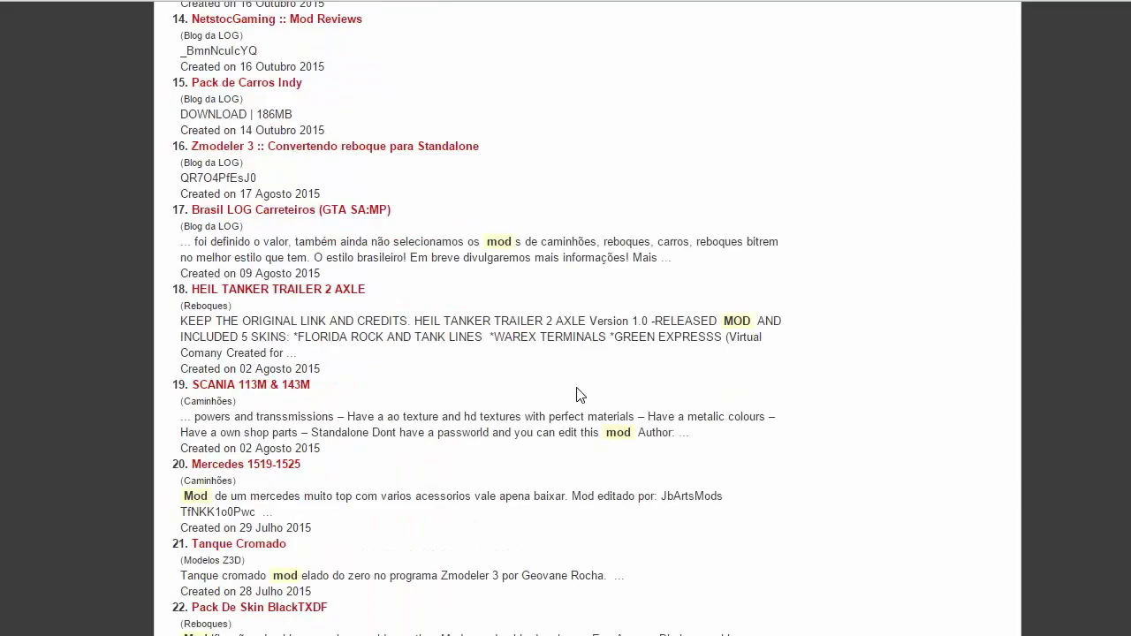
scroll(579, 395, down, 6)
scroll(580, 395, down, 11)
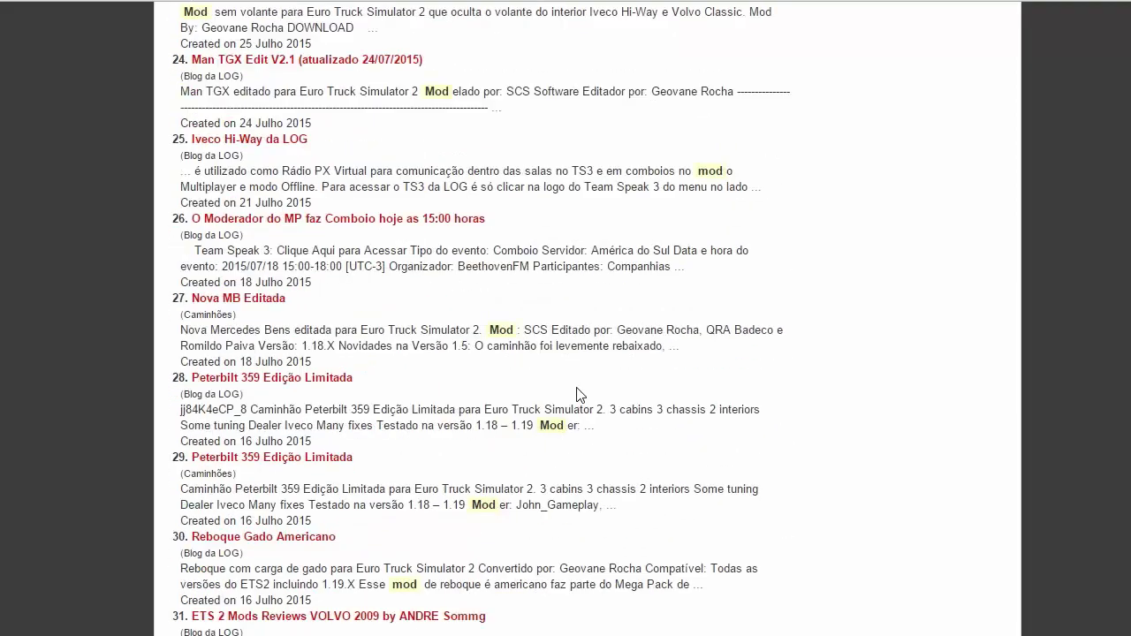
scroll(580, 395, down, 1)
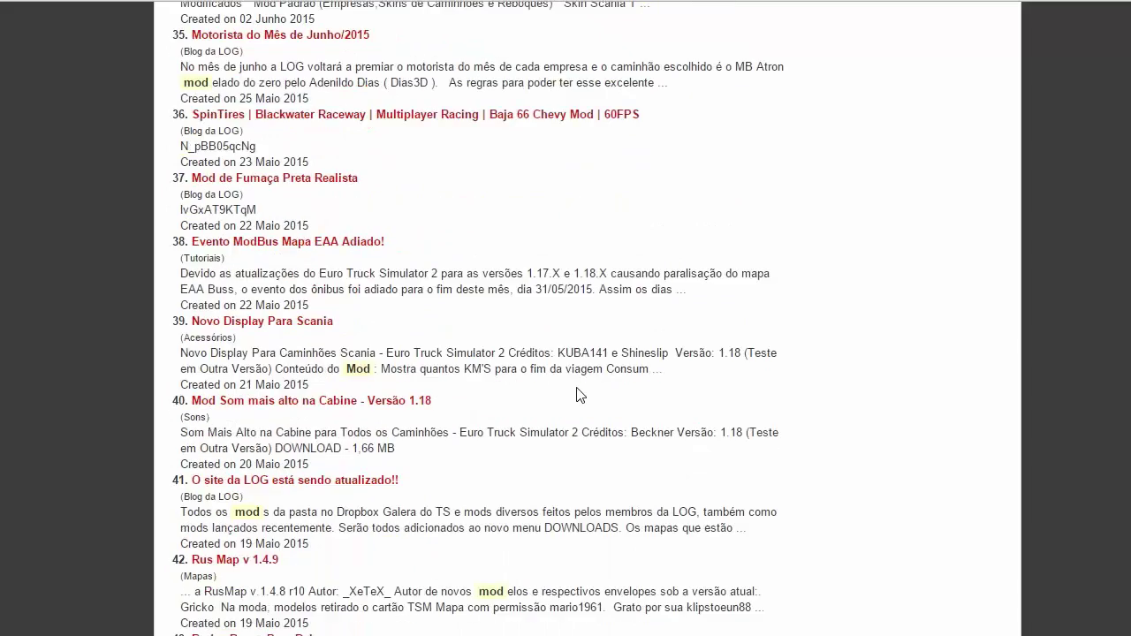
scroll(580, 395, down, 3)
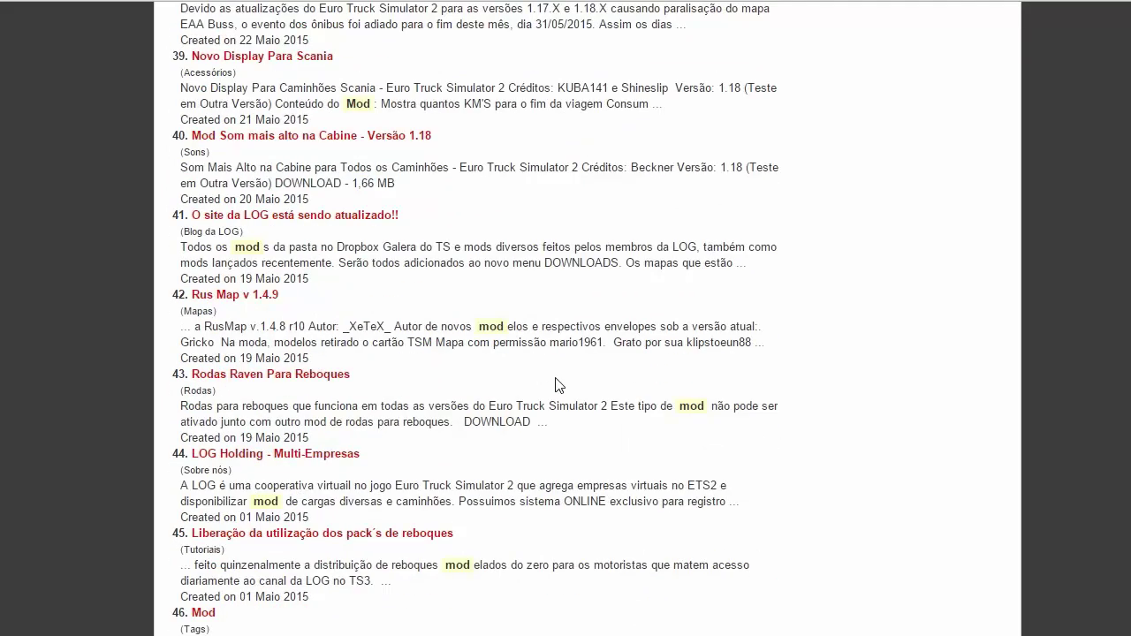
scroll(556, 383, down, 1)
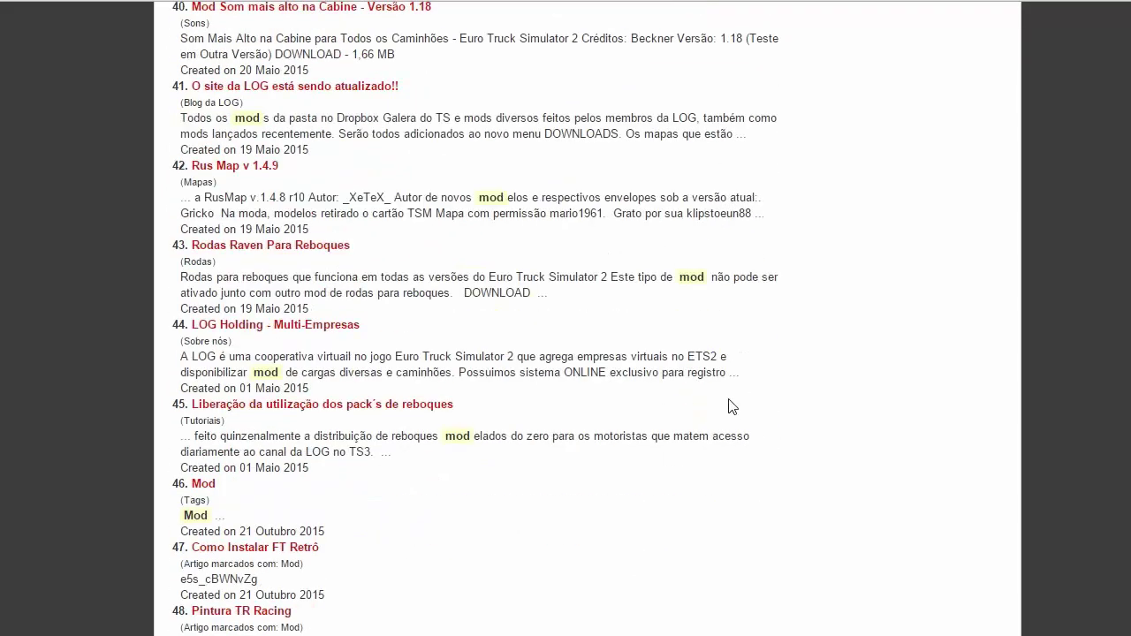
scroll(580, 416, up, 5)
scroll(521, 214, up, 20)
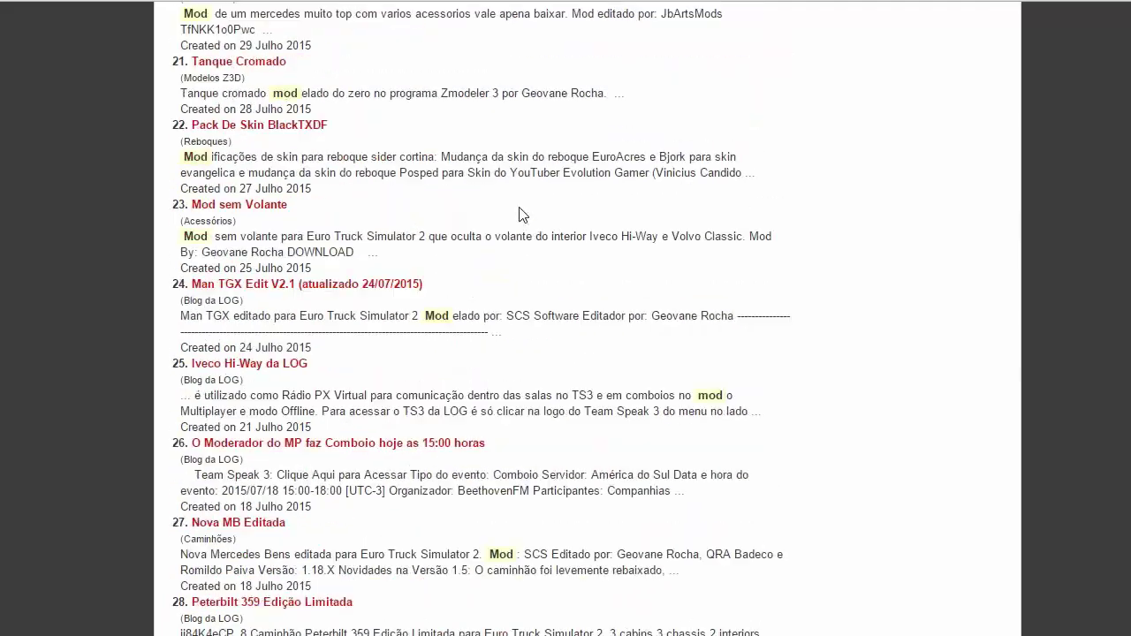
scroll(520, 214, up, 14)
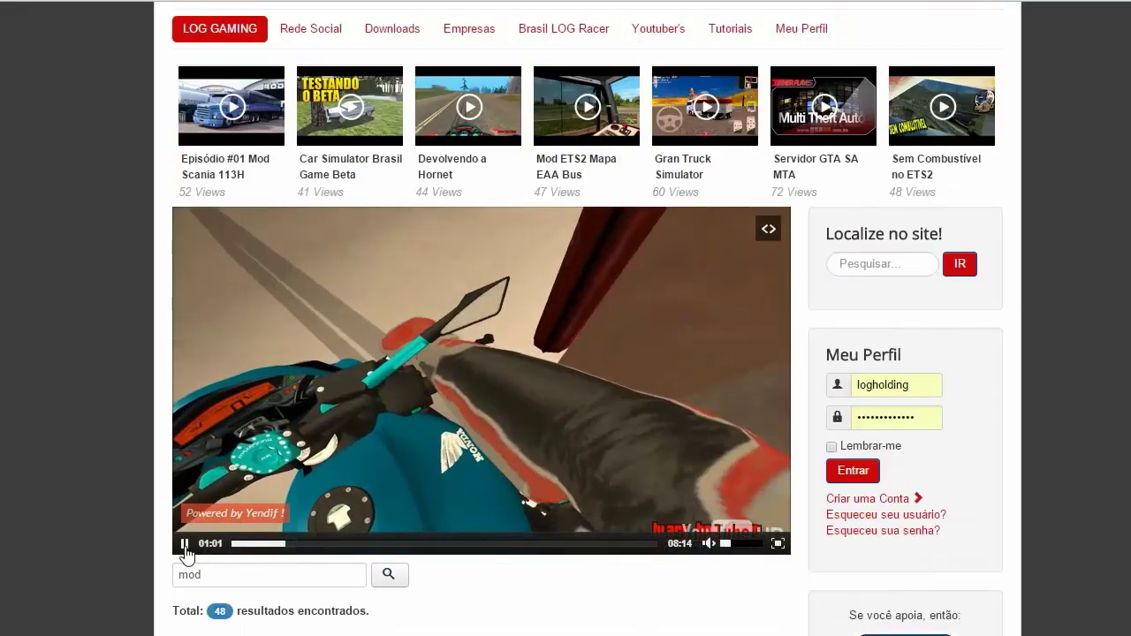
click(183, 544)
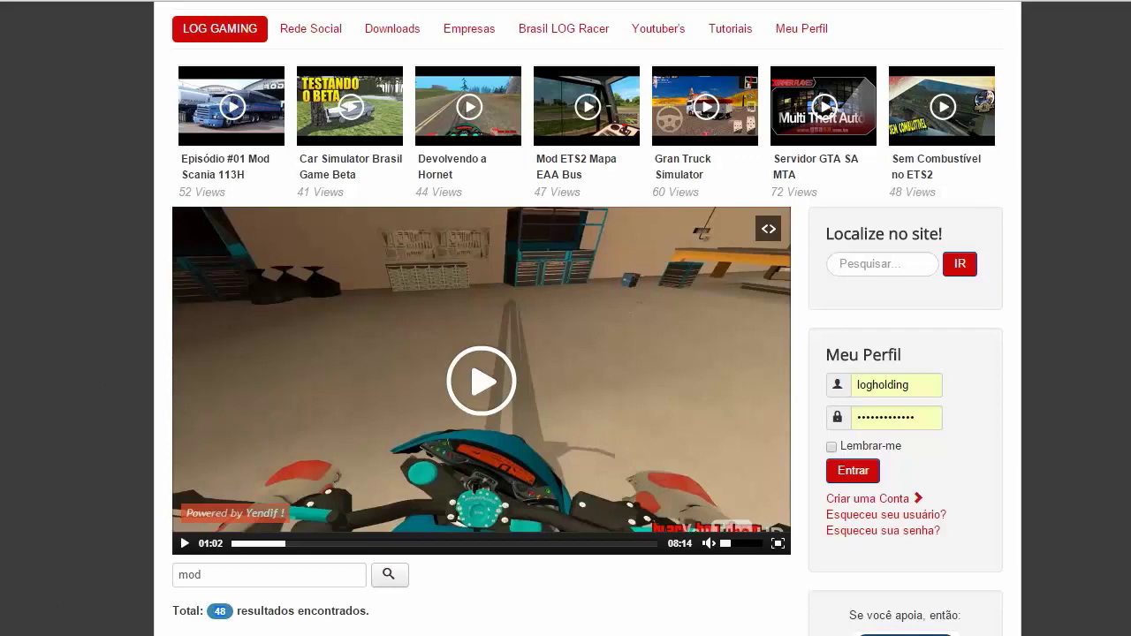
Switch to File Explorer and extract Pack de Pinturas Brasil LOG Racing - Versão 1.4.rar into its own-named folder, entering the archive password with its display turned off
key(alt+Tab)
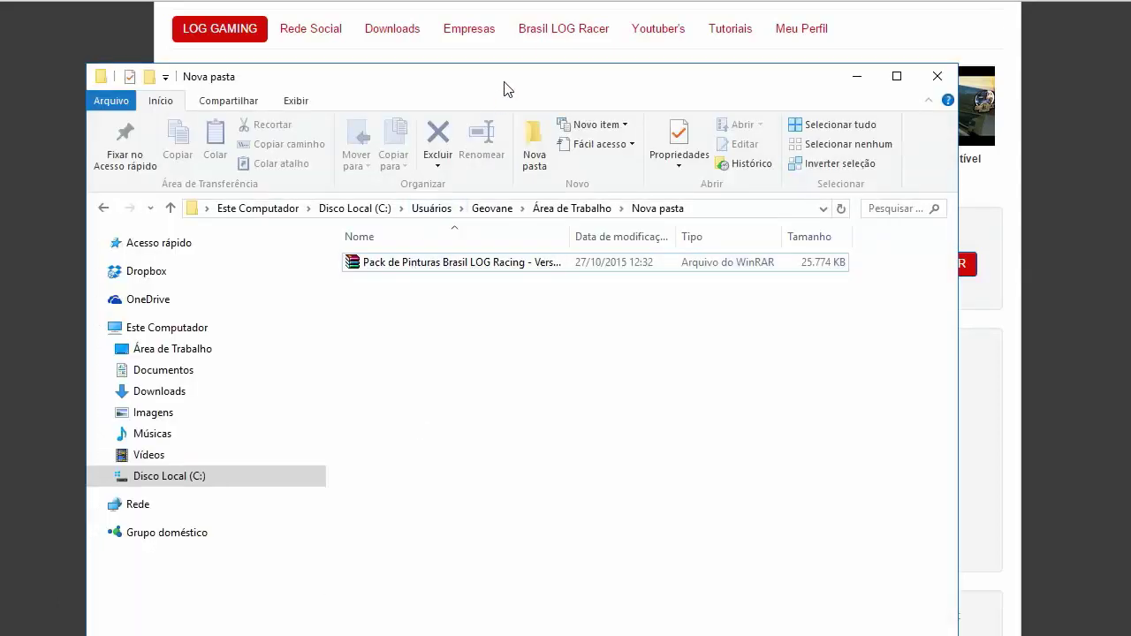
drag(504, 81, 500, 29)
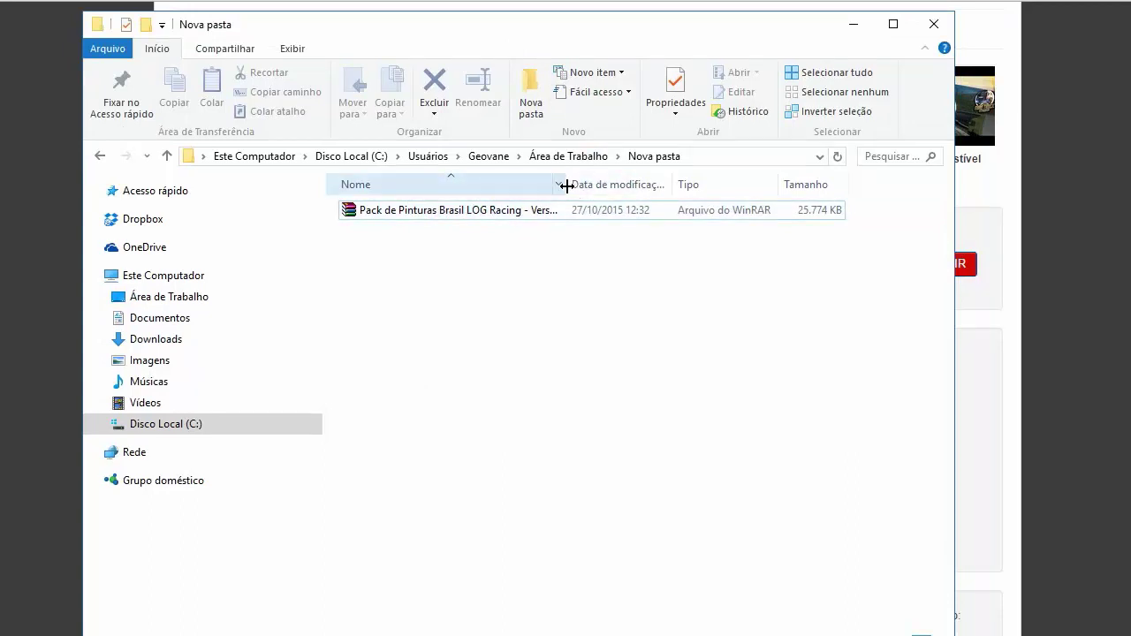
drag(567, 186, 681, 185)
right_click(433, 213)
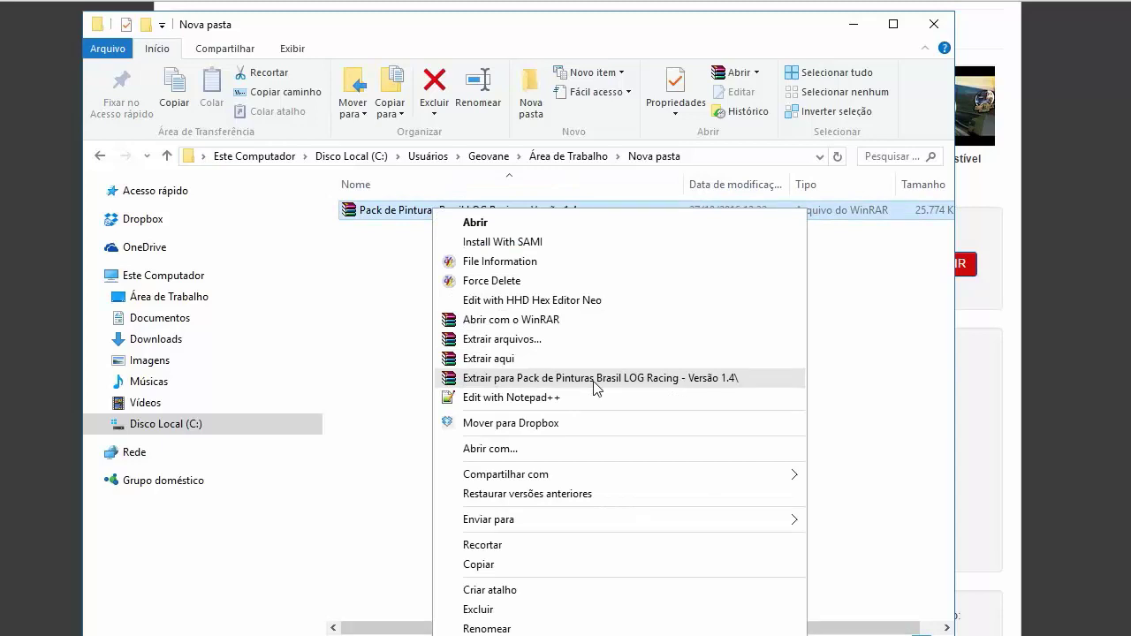
click(655, 378)
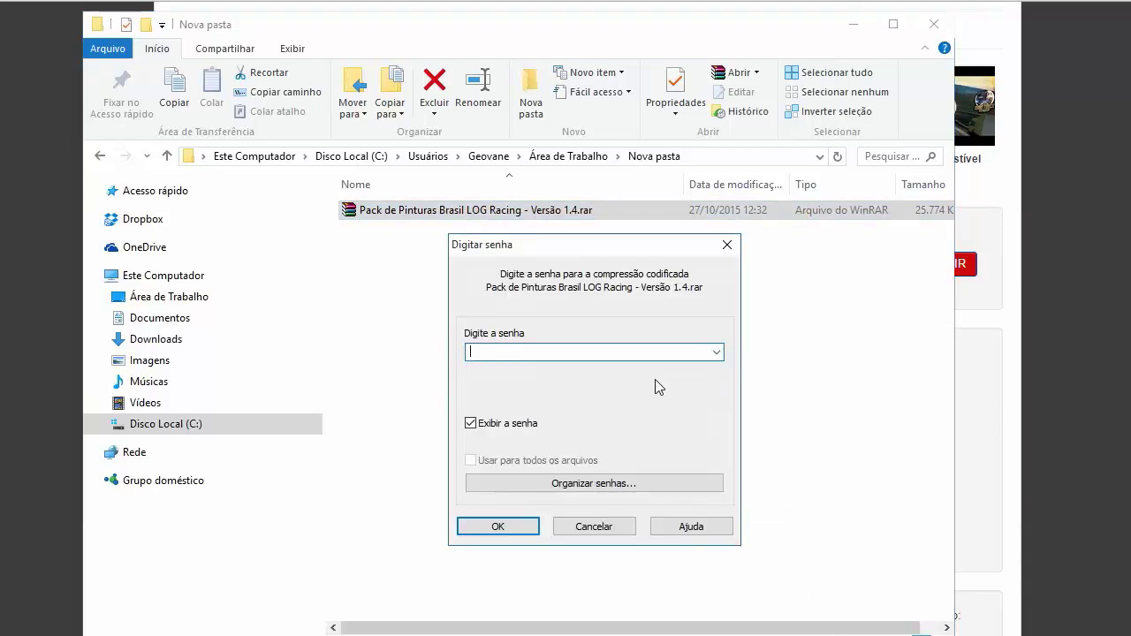
click(470, 424)
text(aaaaaaaa)
click(508, 528)
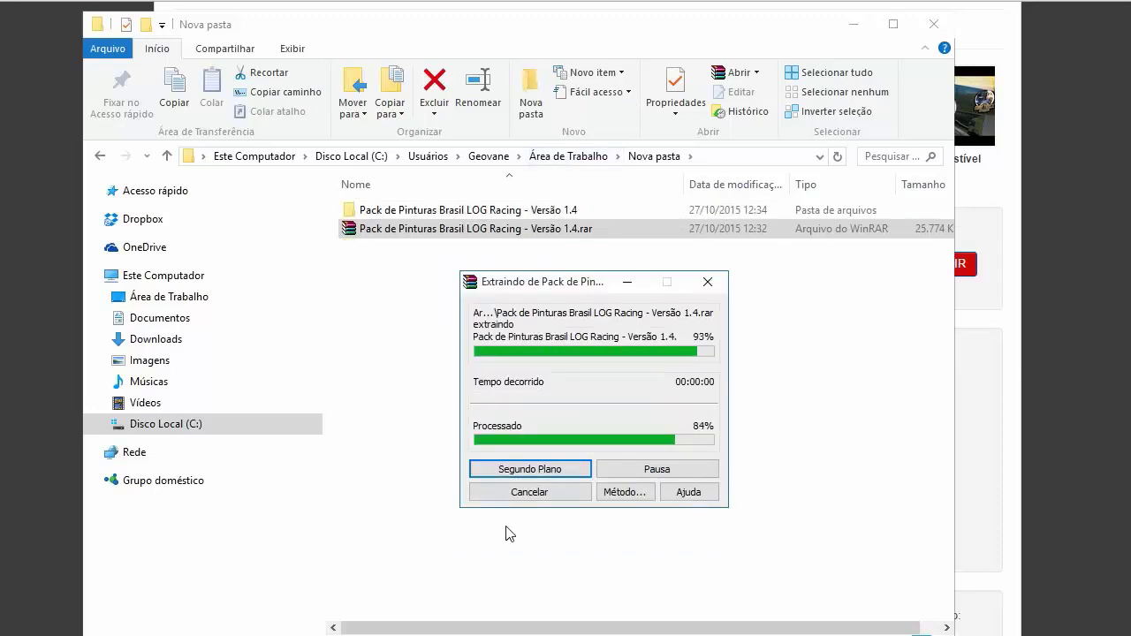
Run Pack de Pinturas Brasil LOG Racing - Versão 1.4.exe from the extracted folder and clear the other windows away from the installer
click(493, 215)
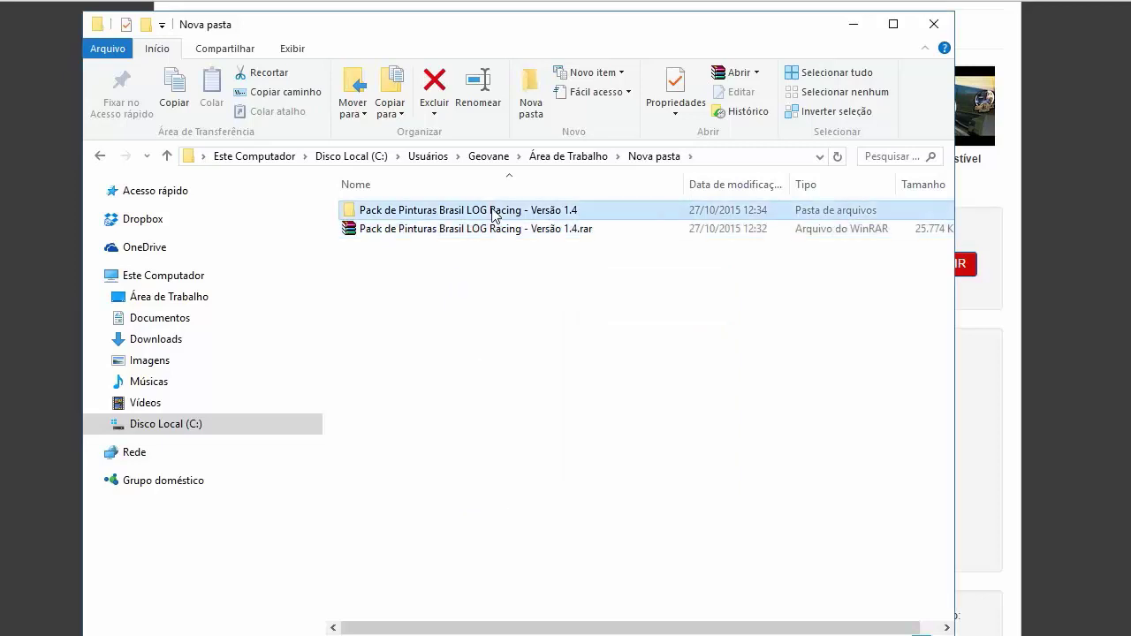
double_click(493, 216)
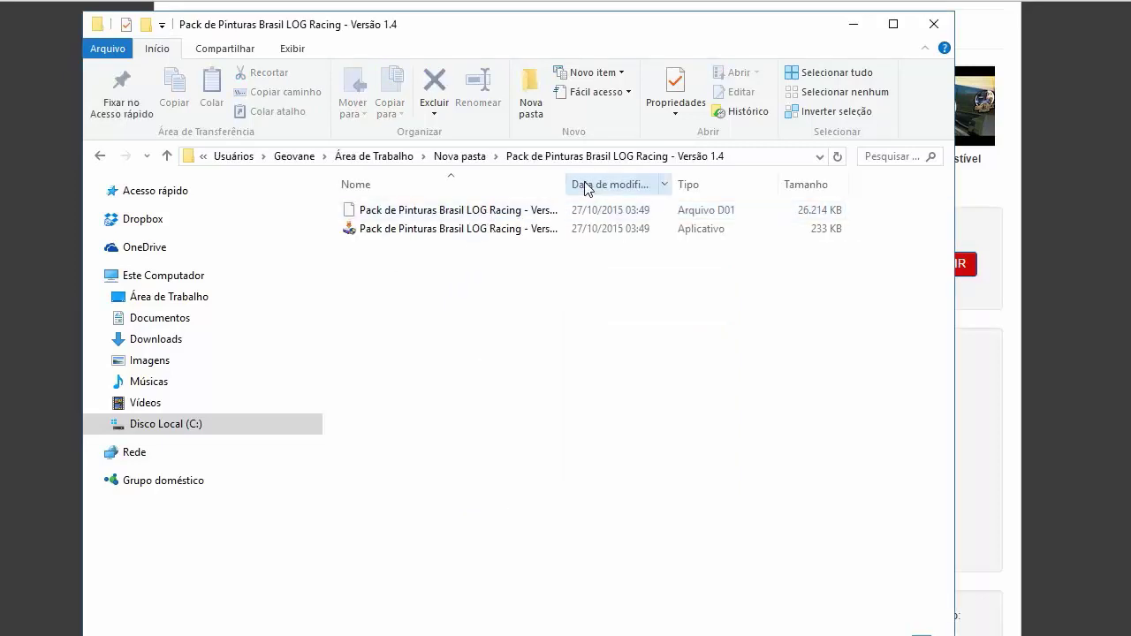
drag(565, 184, 802, 197)
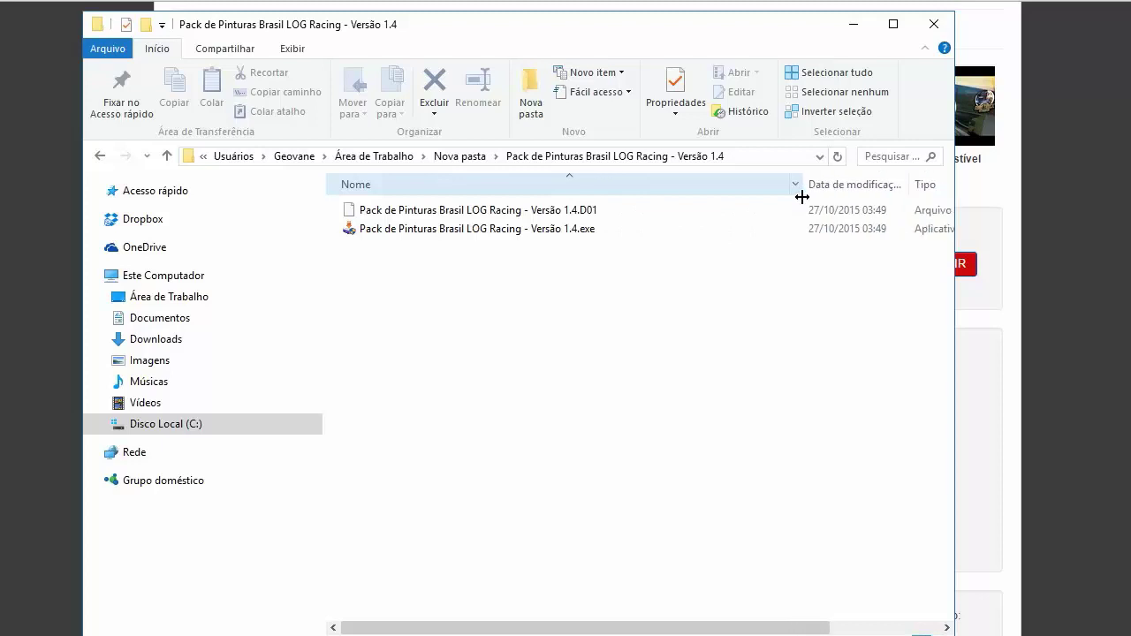
click(444, 229)
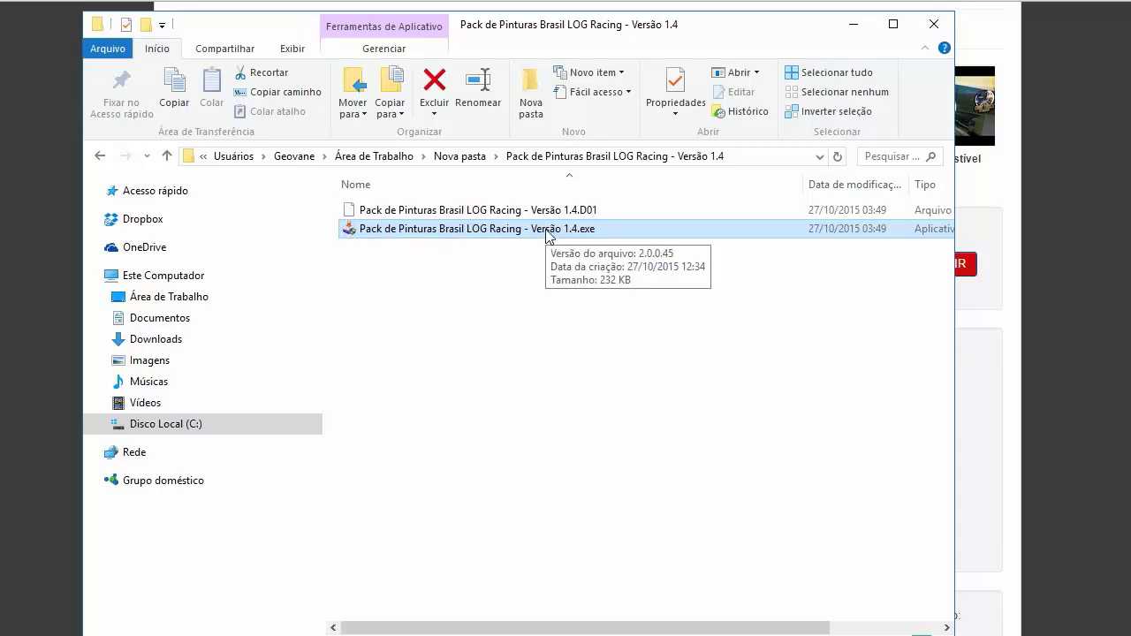
double_click(497, 235)
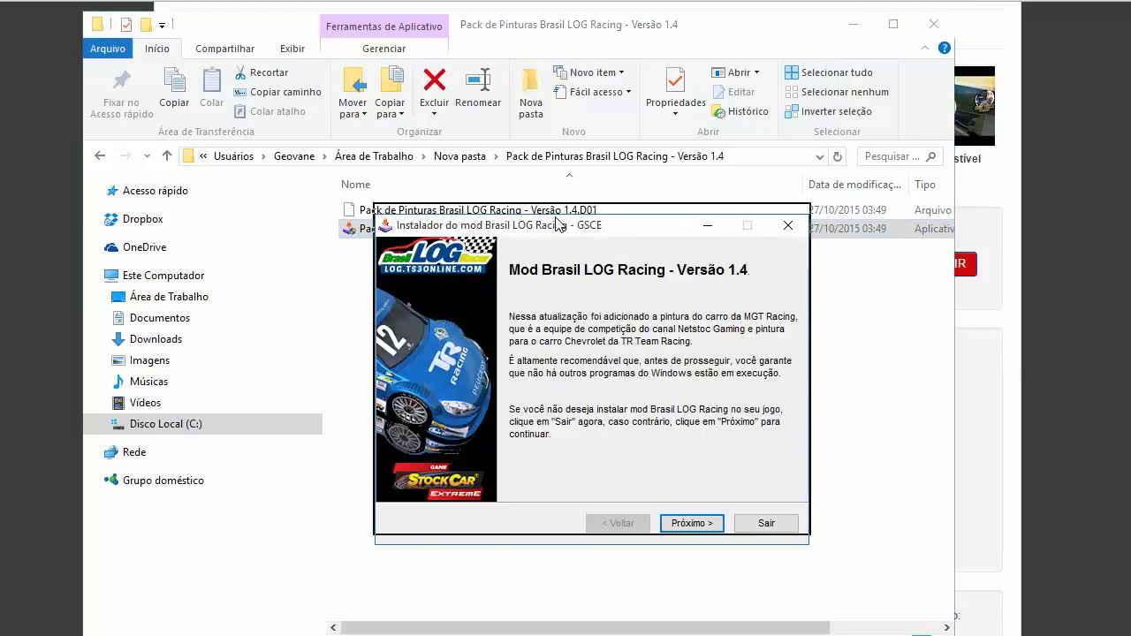
click(853, 29)
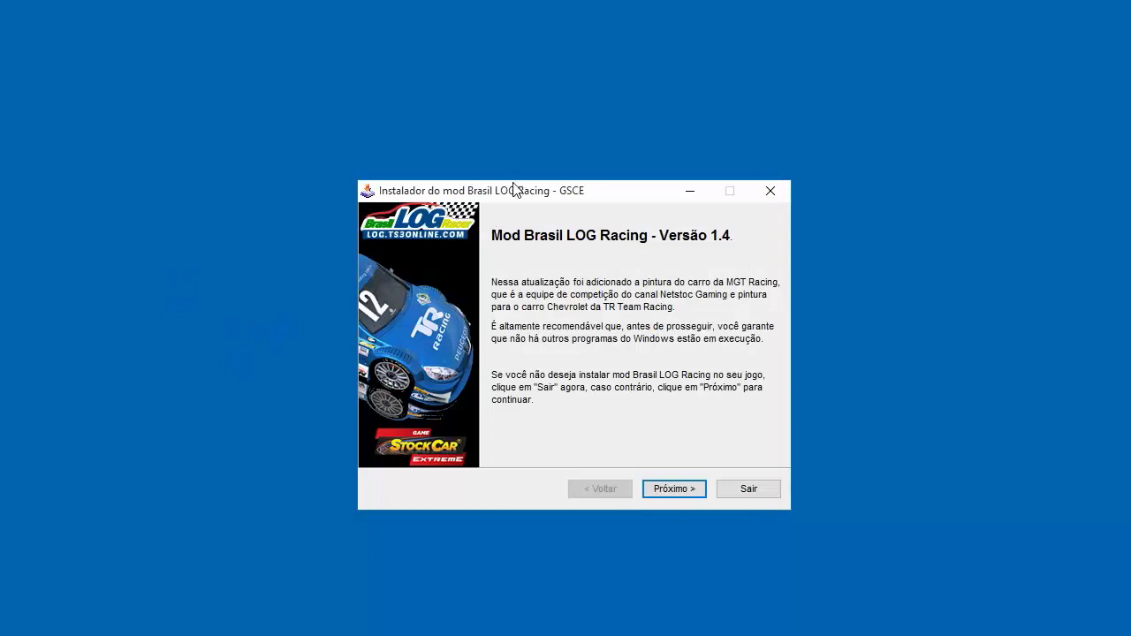
drag(514, 194, 492, 152)
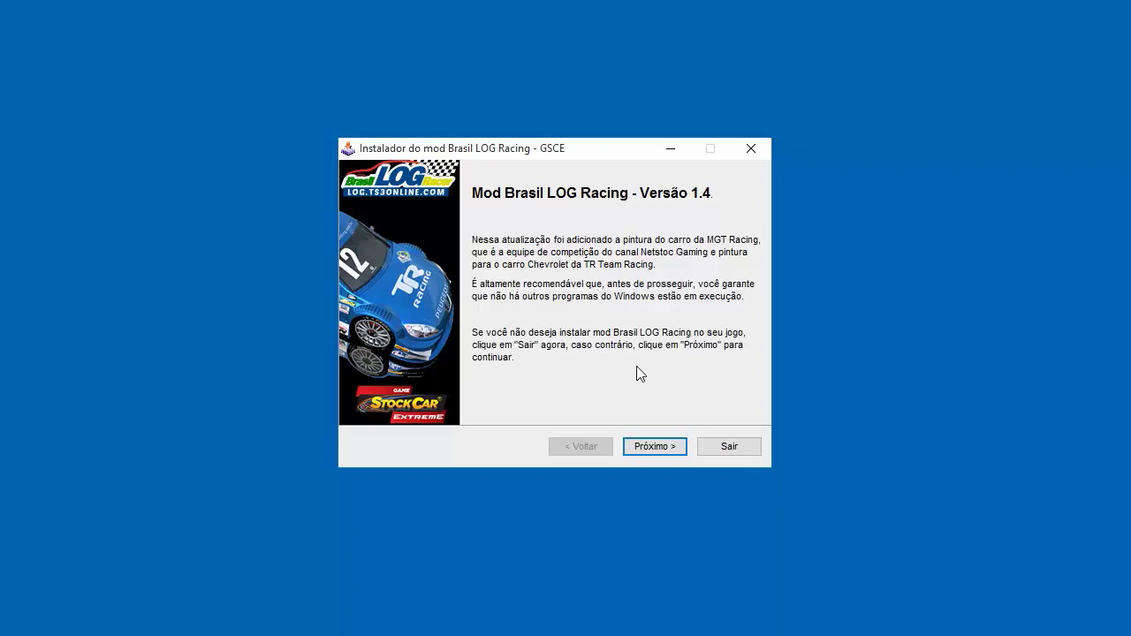
Proceed past the installer's welcome and information pages and accept the licence terms
click(651, 449)
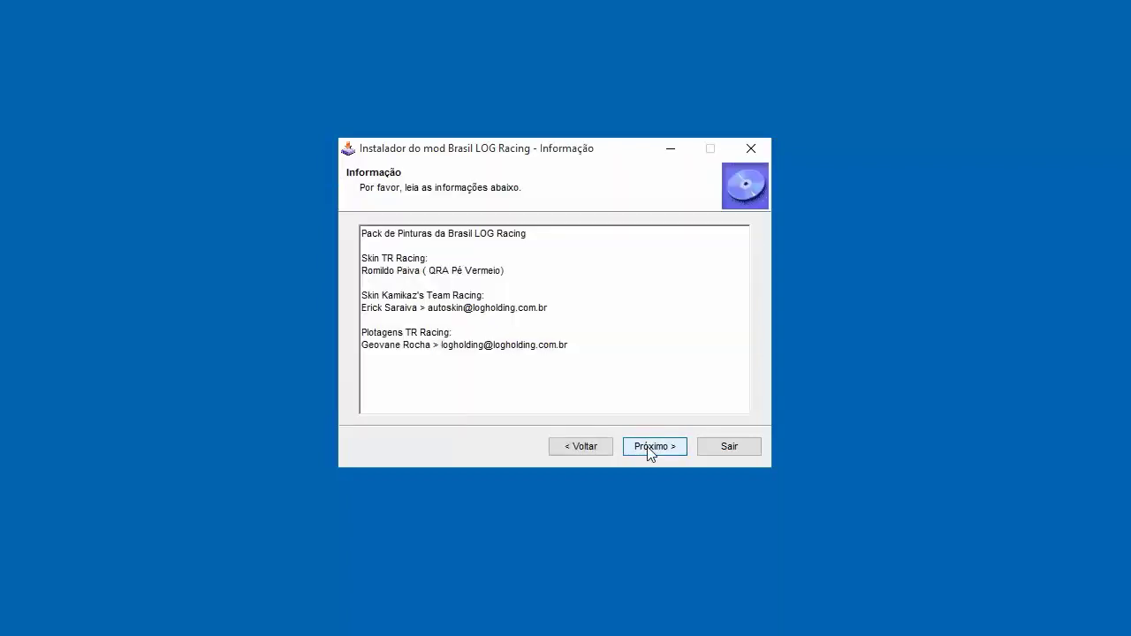
click(647, 448)
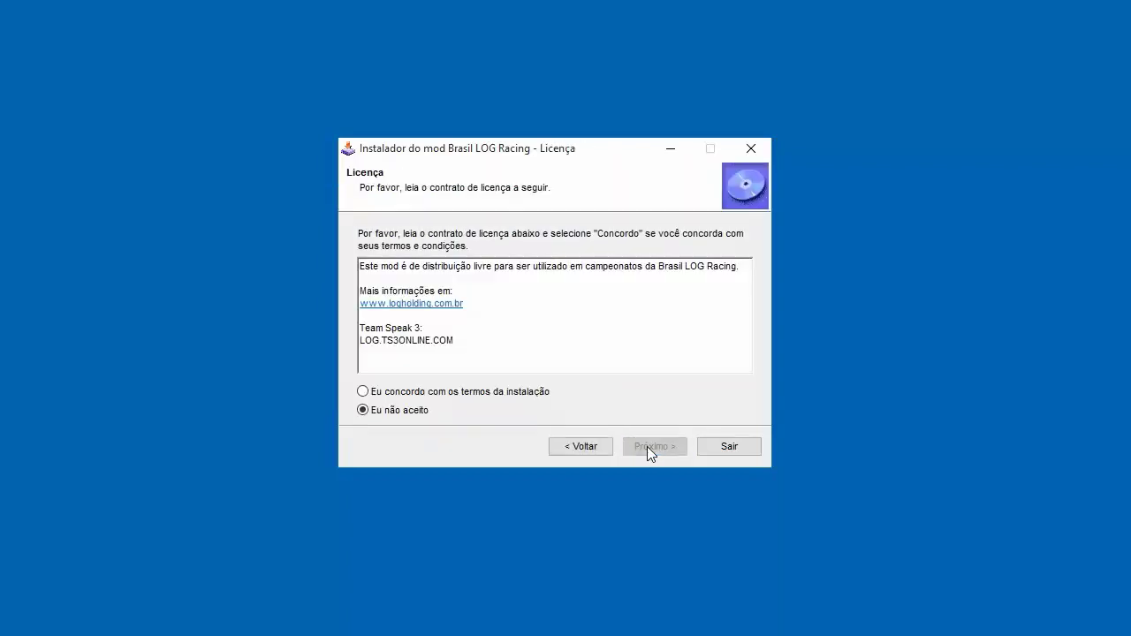
click(453, 392)
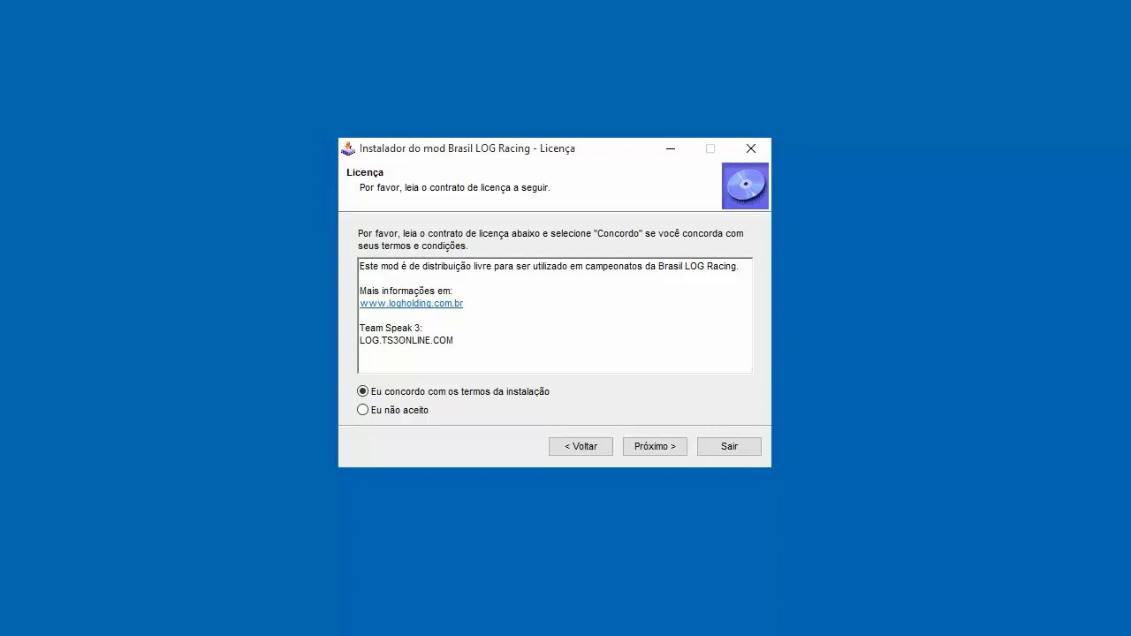
click(651, 446)
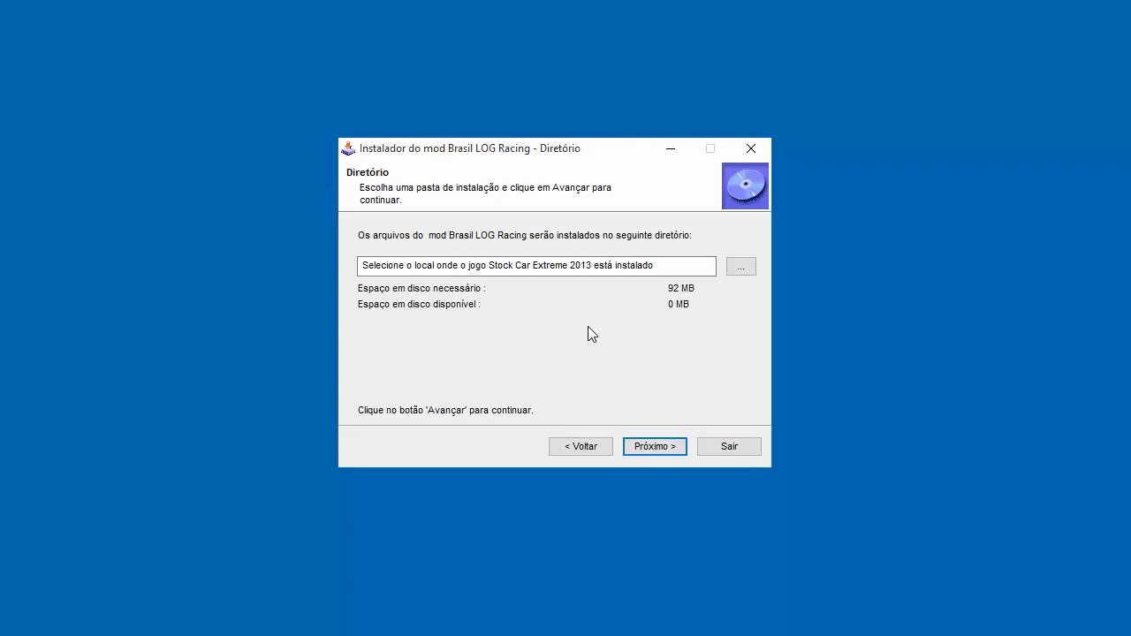
Set the mod's installation folder to C:\Game Stock Car Extreme 2013server and start the installation
click(741, 268)
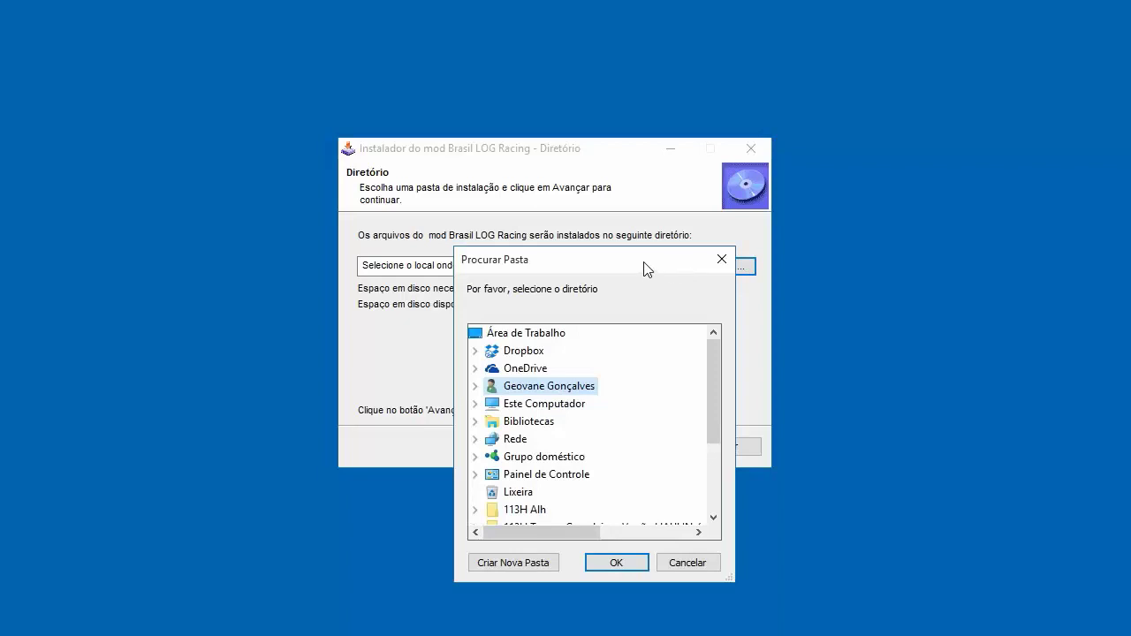
drag(645, 268, 632, 178)
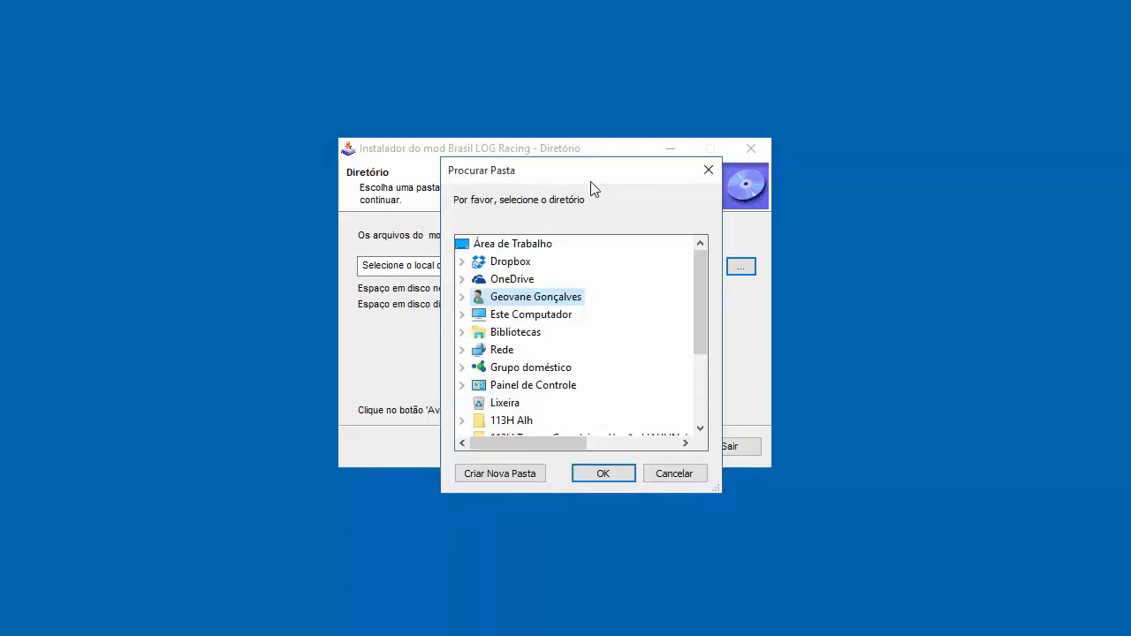
click(463, 314)
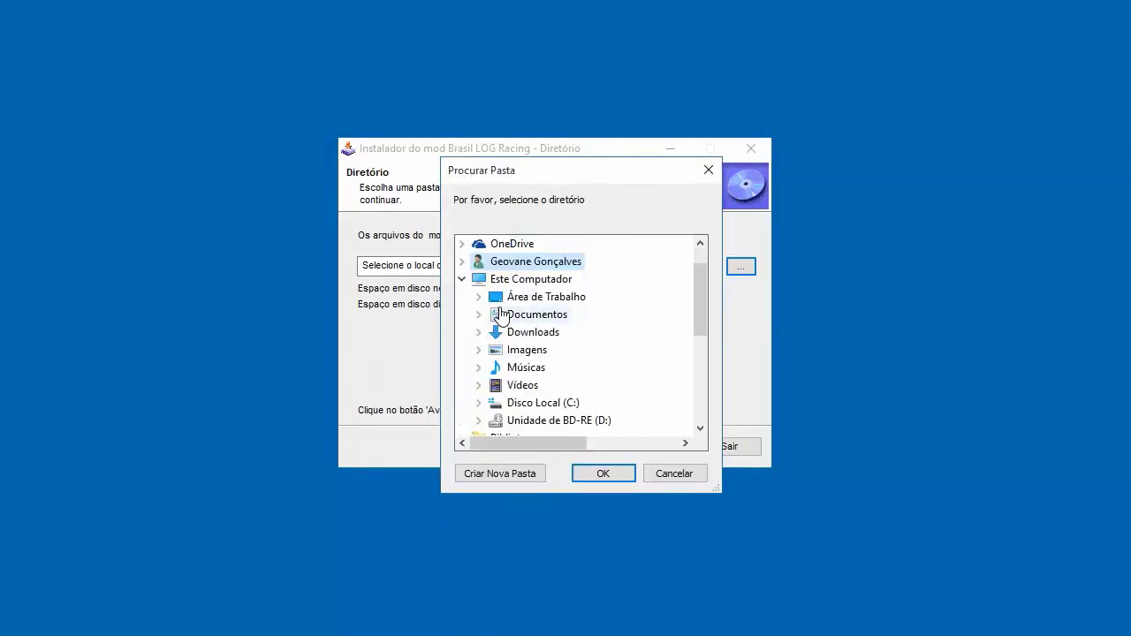
click(478, 404)
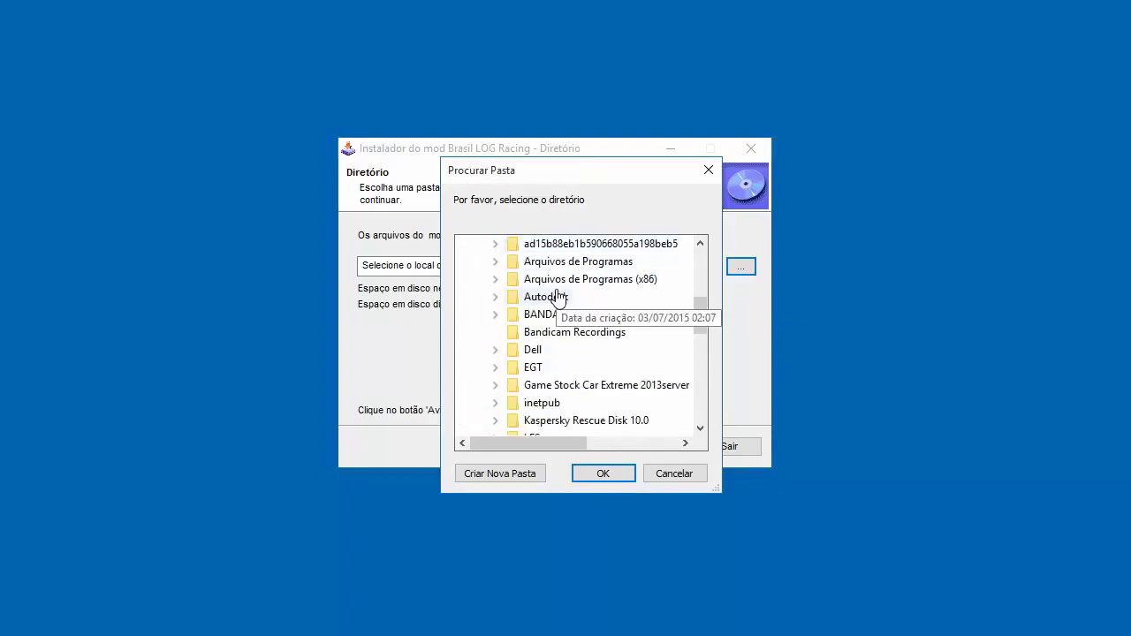
click(594, 395)
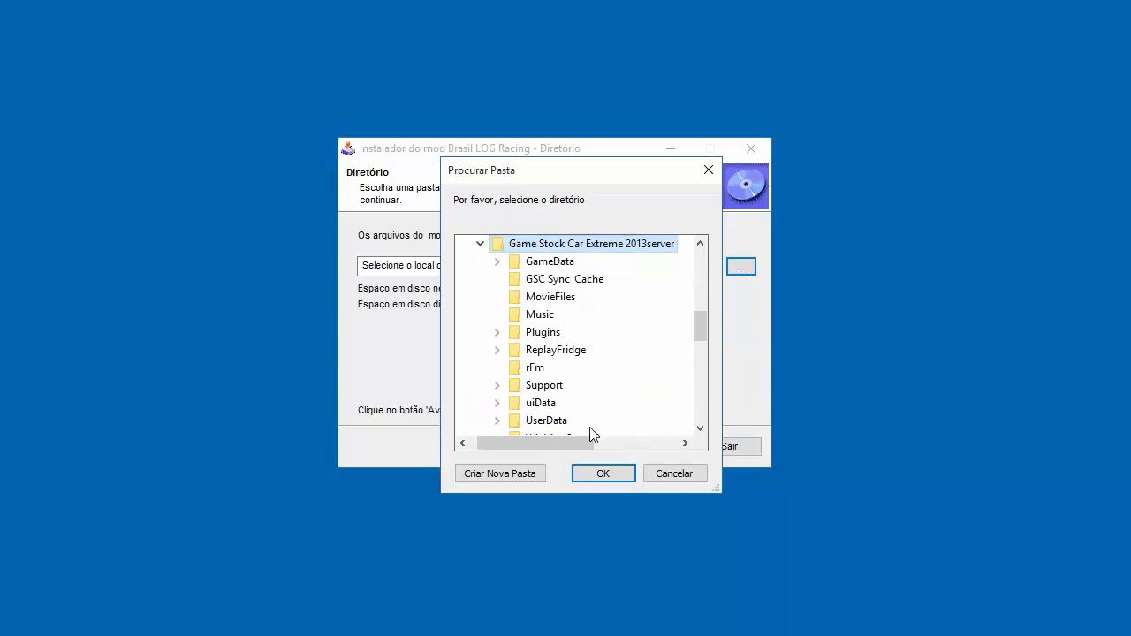
click(595, 474)
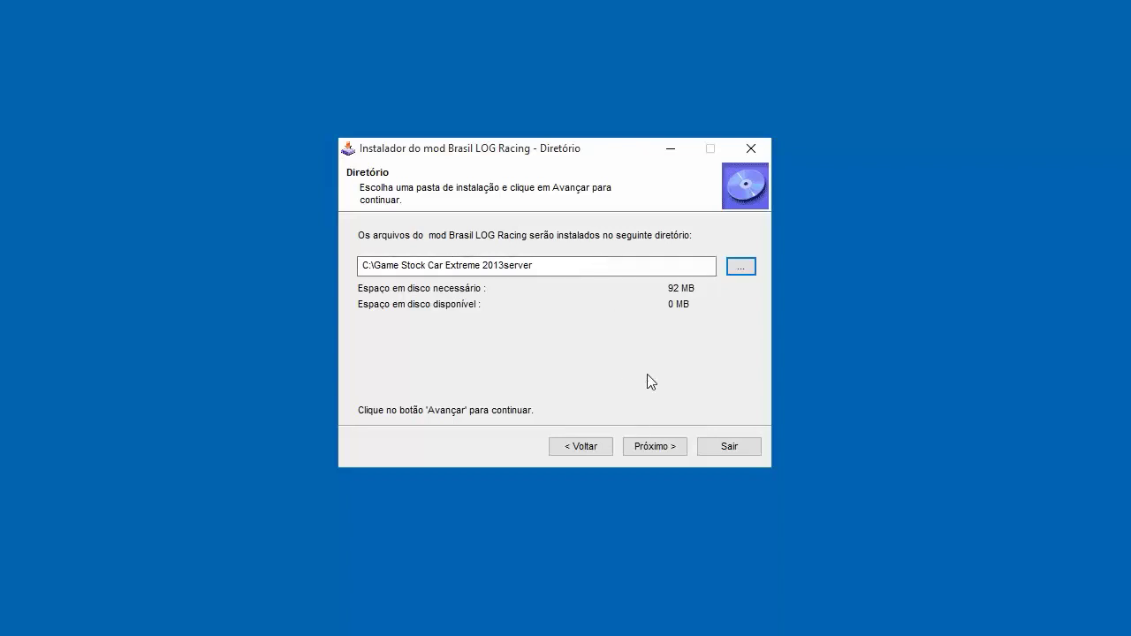
click(653, 448)
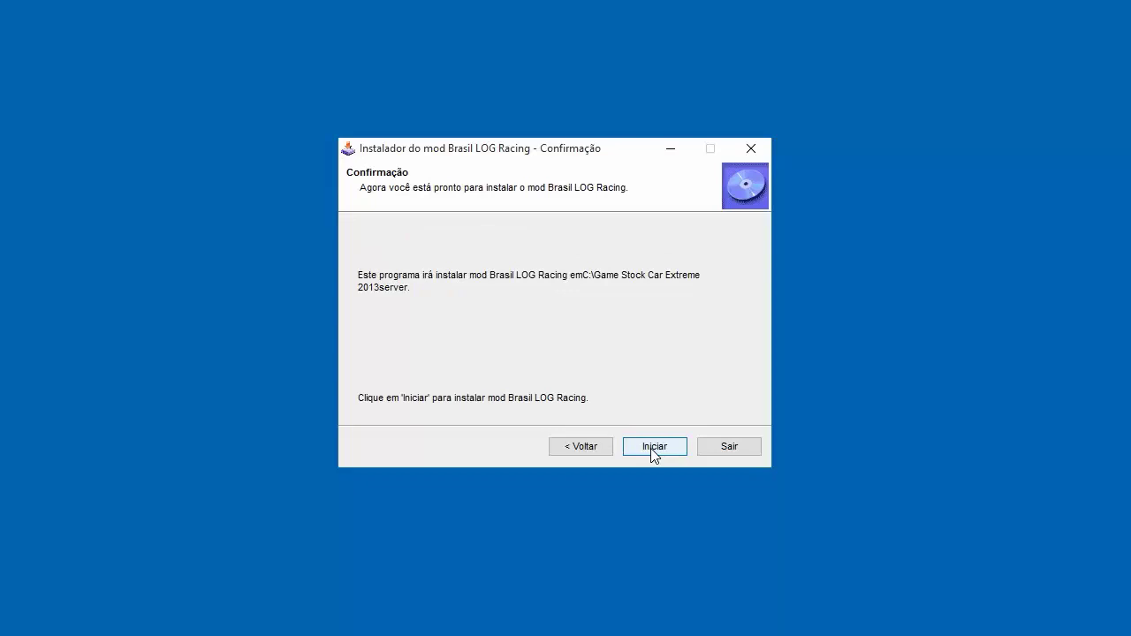
click(653, 447)
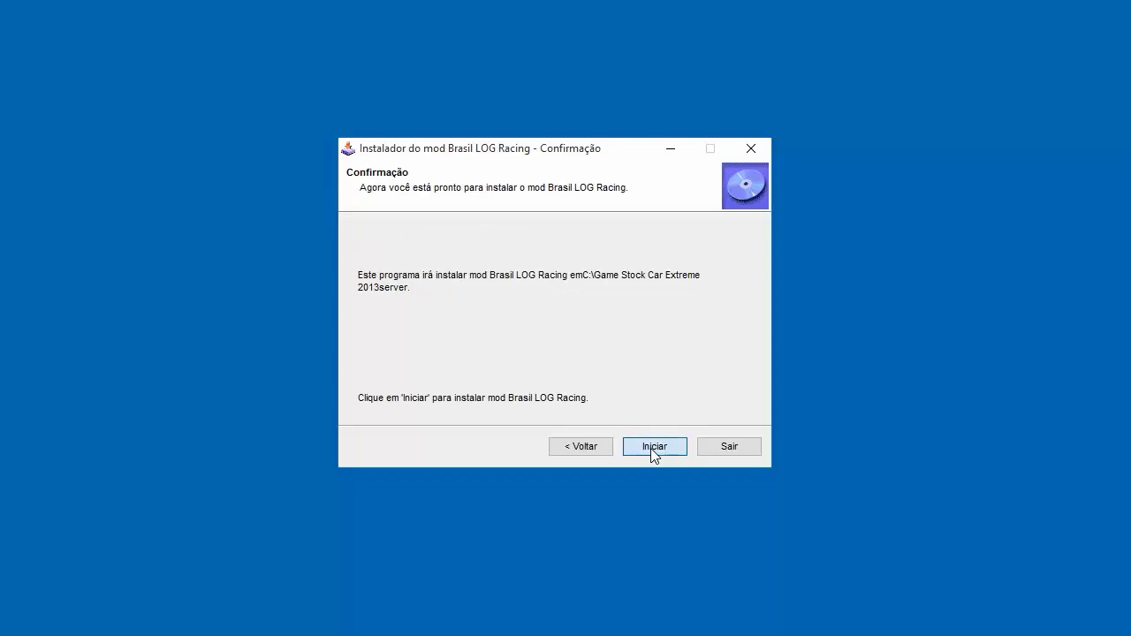